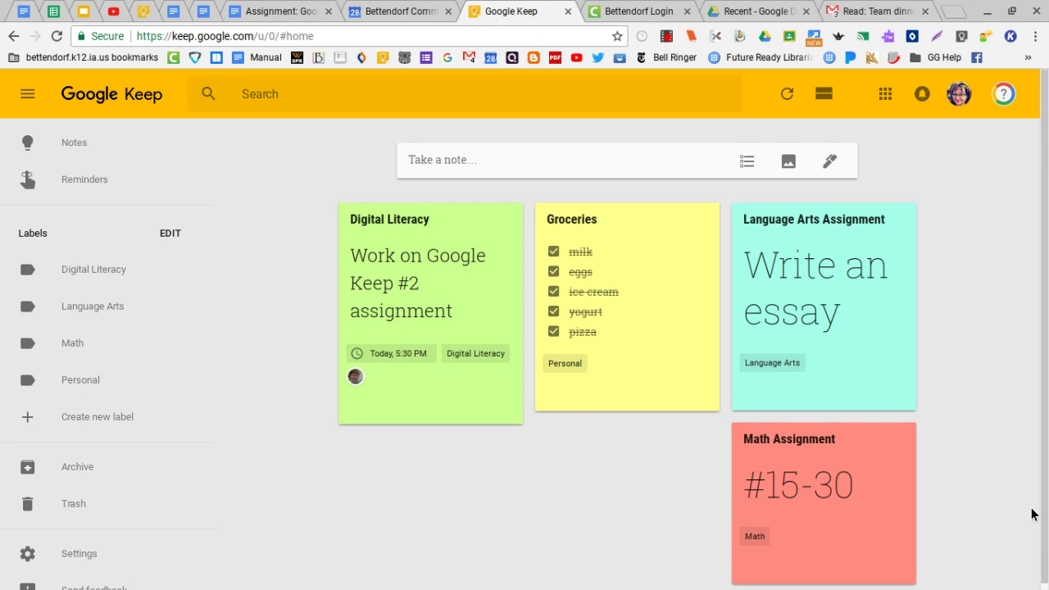
pyautogui.moveTo(501, 309)
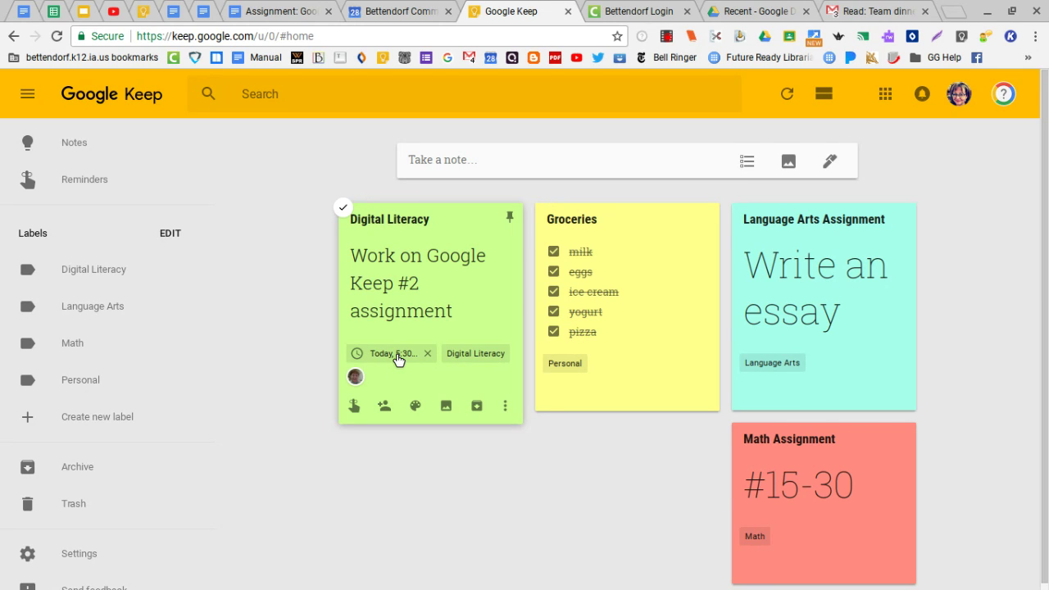
pyautogui.click(391, 12)
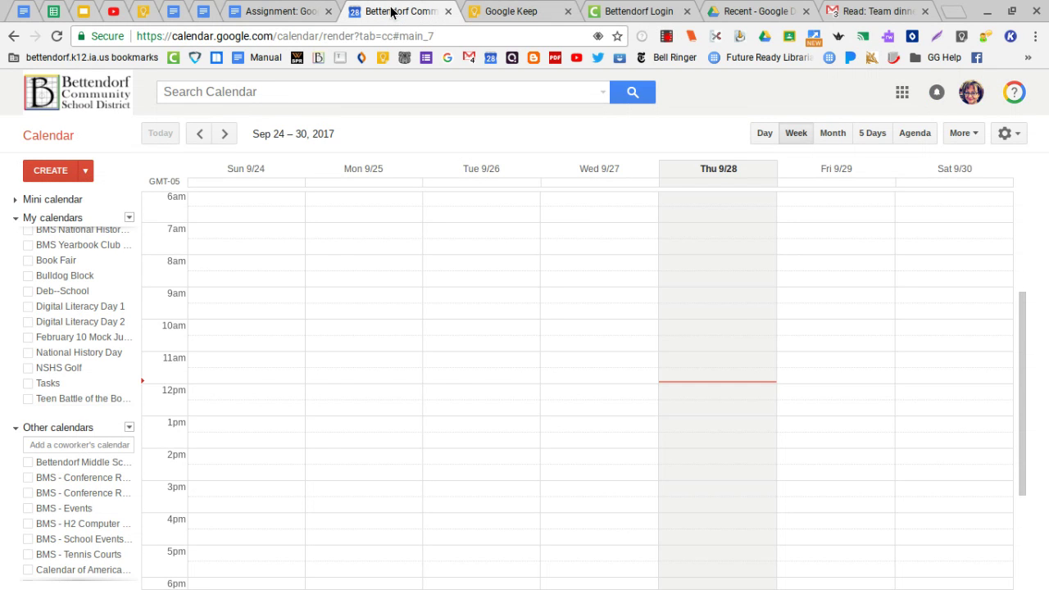
pyautogui.click(497, 14)
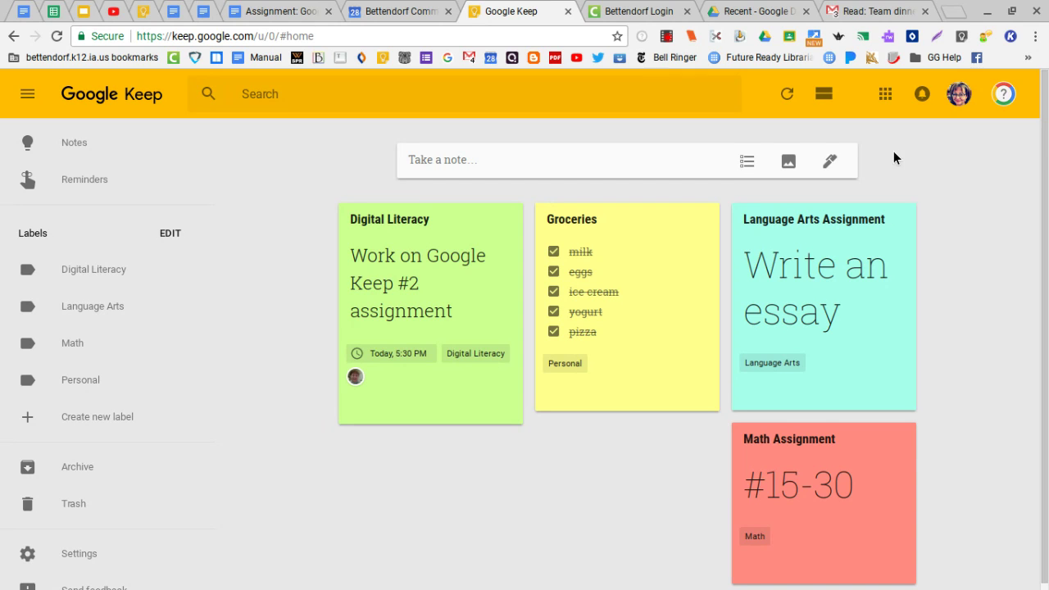
pyautogui.click(887, 100)
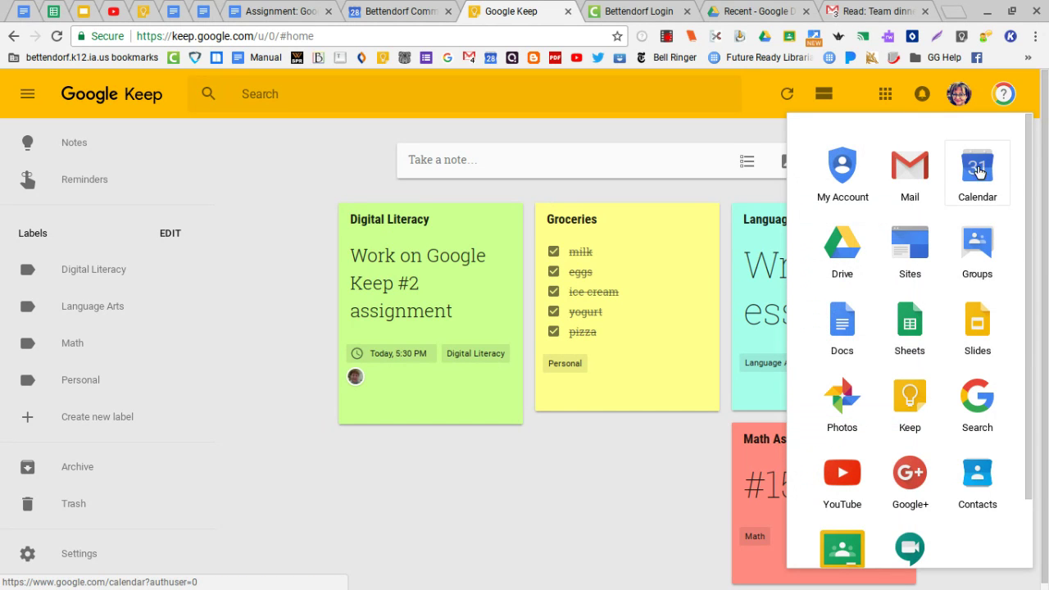
pyautogui.click(835, 72)
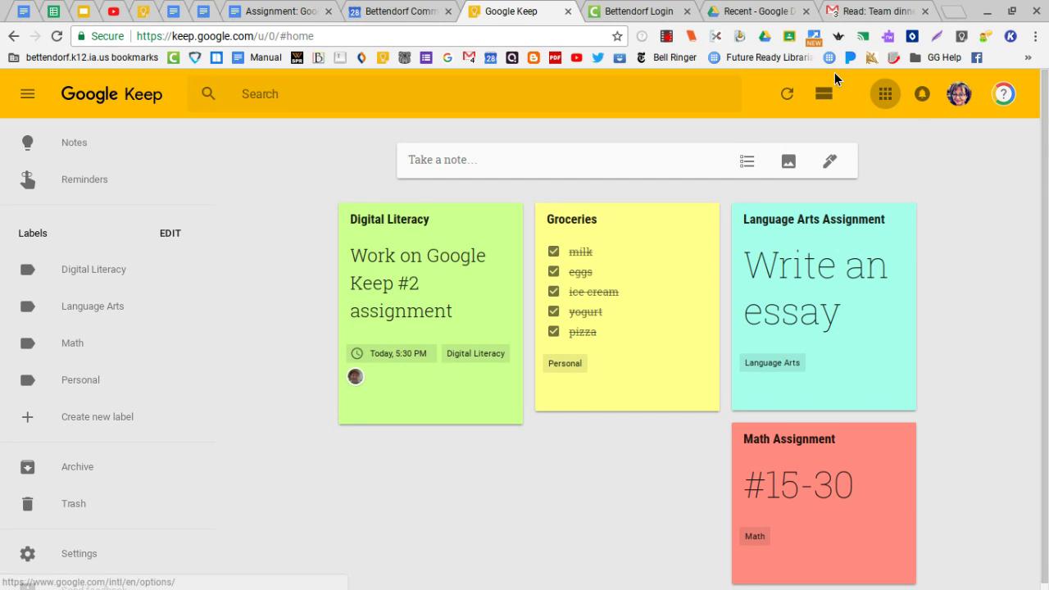
# Step: Switch to Google Calendar and turn on the Tasks calendar under My calendars
pyautogui.click(394, 13)
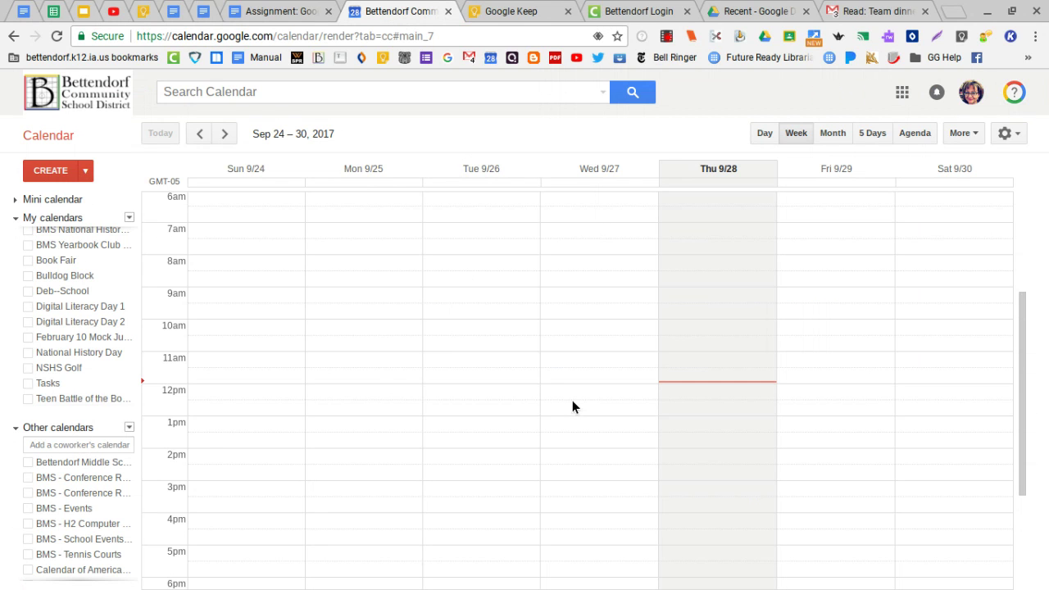
pyautogui.scroll(-2, 573, 407)
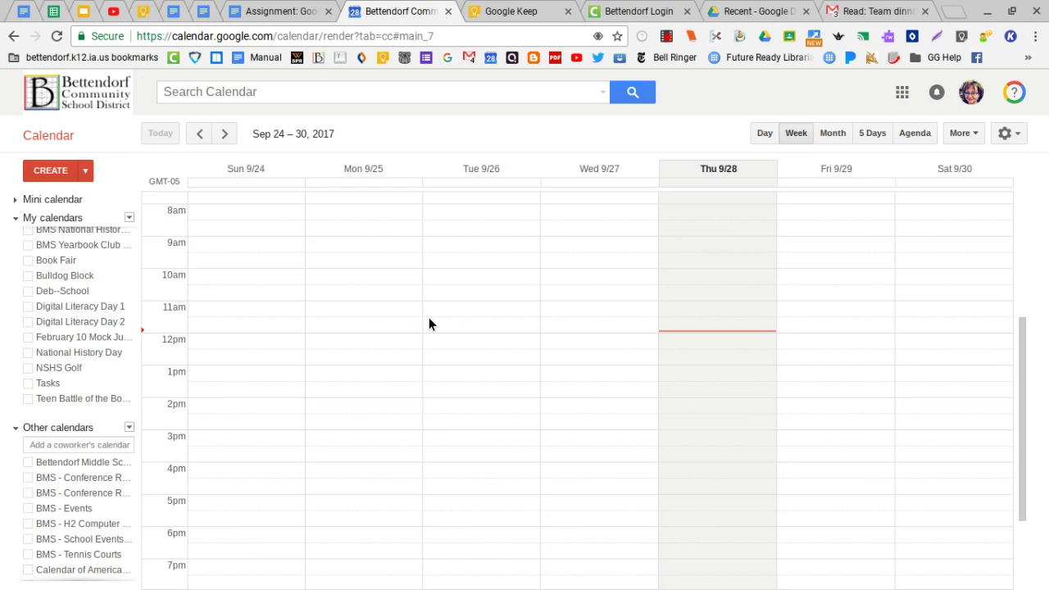
pyautogui.scroll(-1, 429, 324)
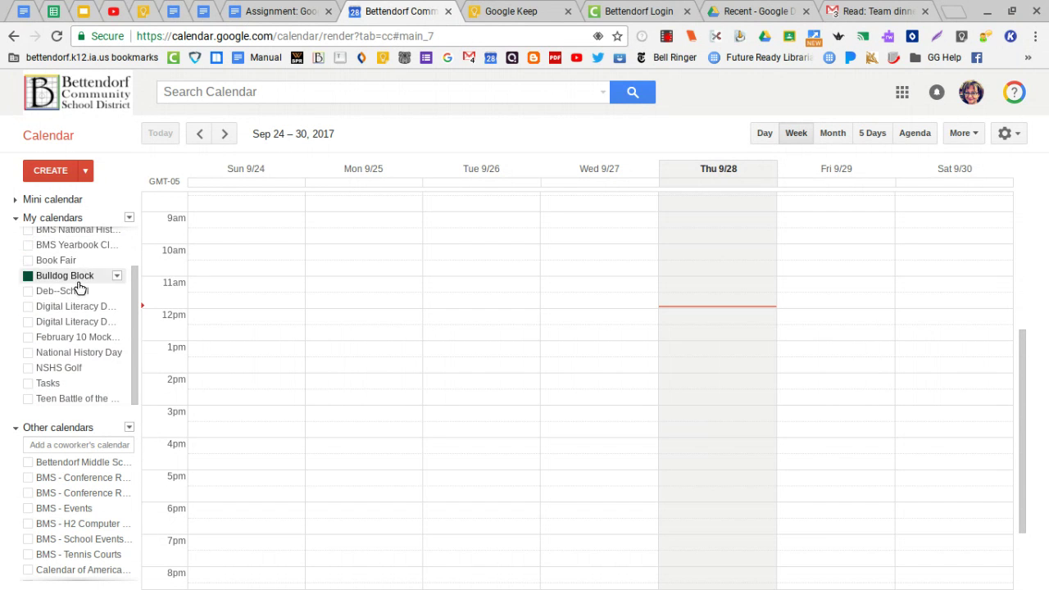
pyautogui.scroll(3, 77, 283)
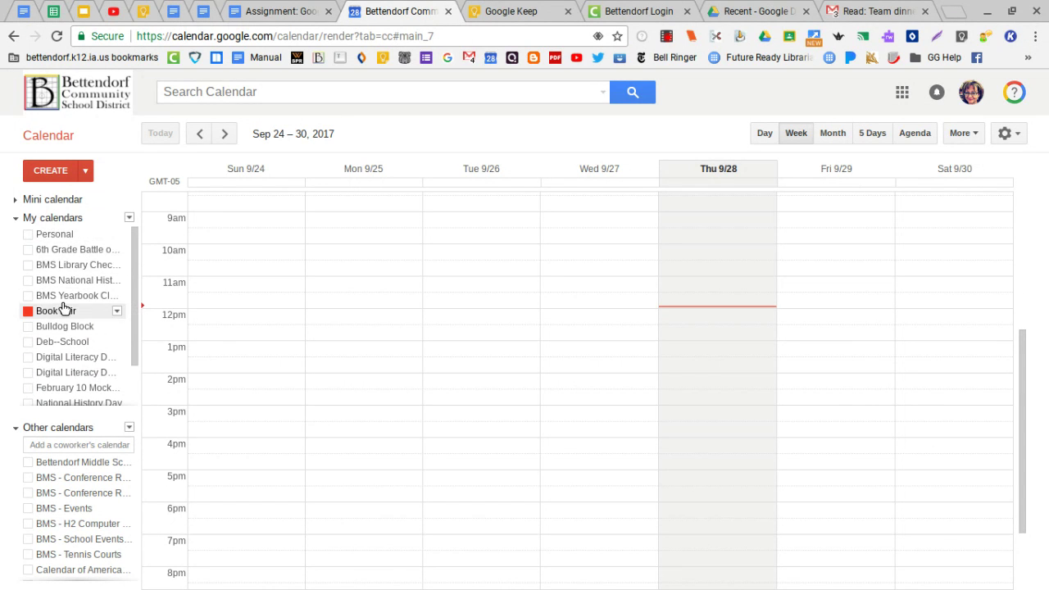
pyautogui.scroll(-3, 62, 307)
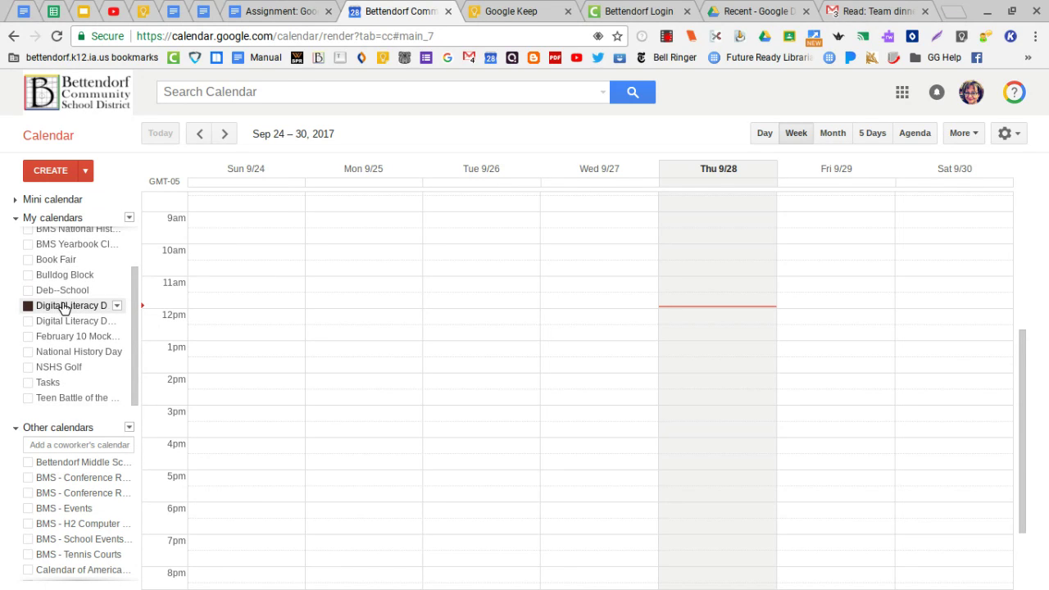
pyautogui.click(57, 386)
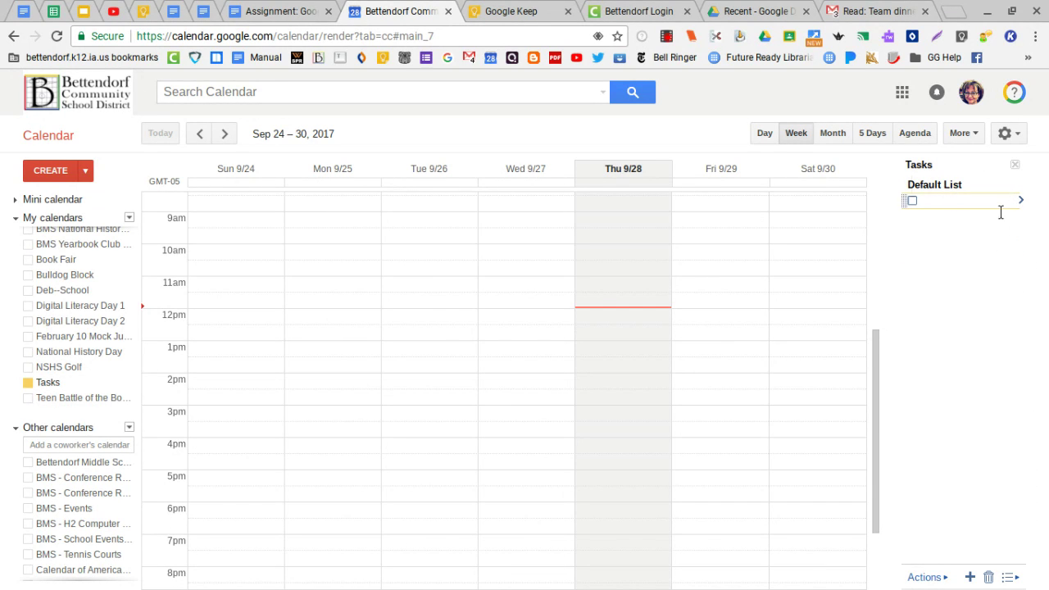
# Step: Add the task "Stop at the grocery store" to the Default List, then mark it complete and unmark it
pyautogui.click(989, 241)
pyautogui.click(933, 201)
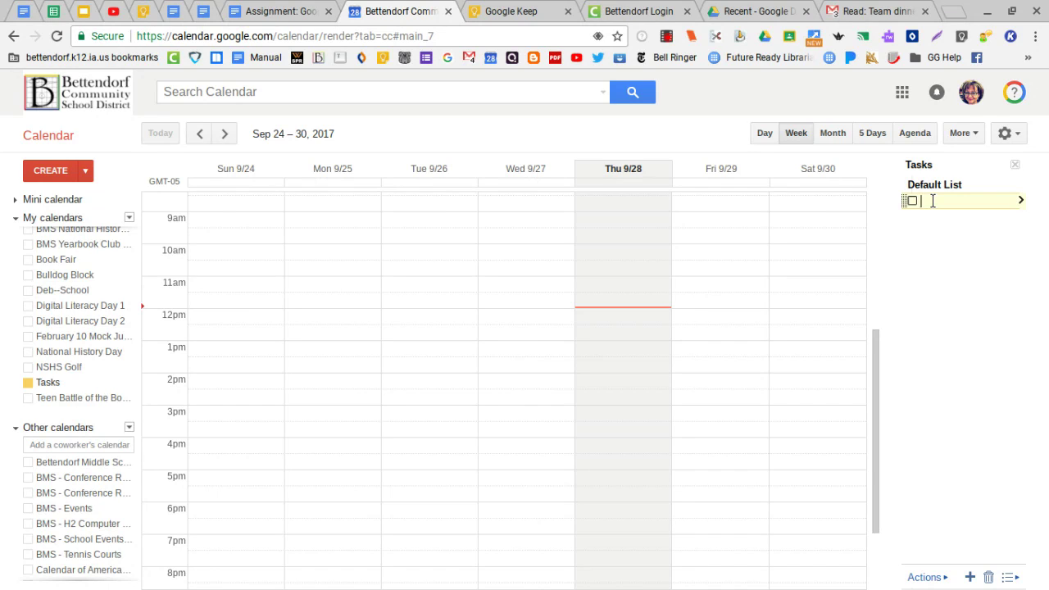
pyautogui.write('Stop at the grocery store')
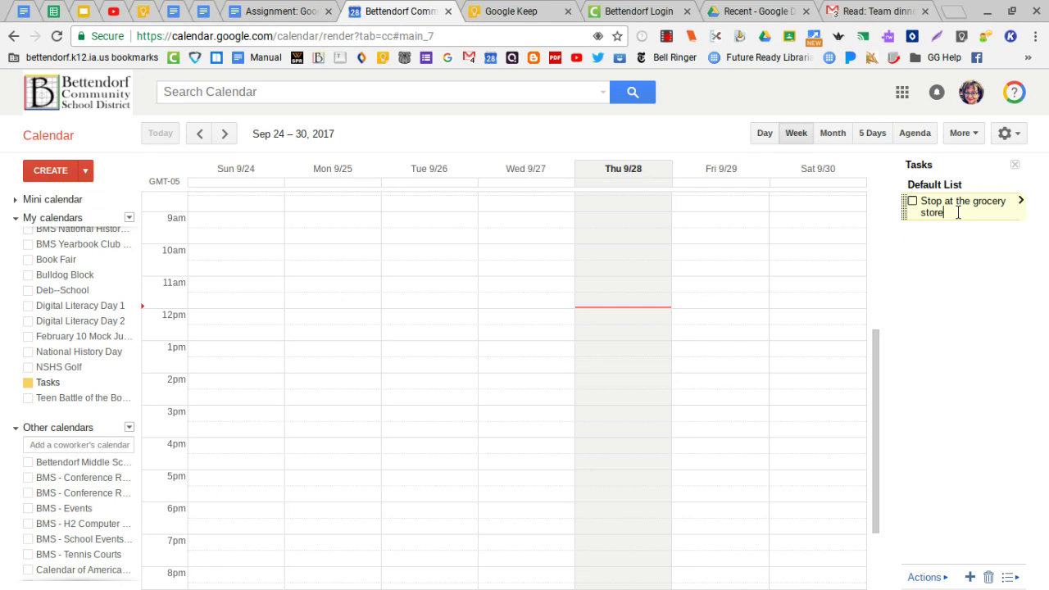
pyautogui.press('Return')
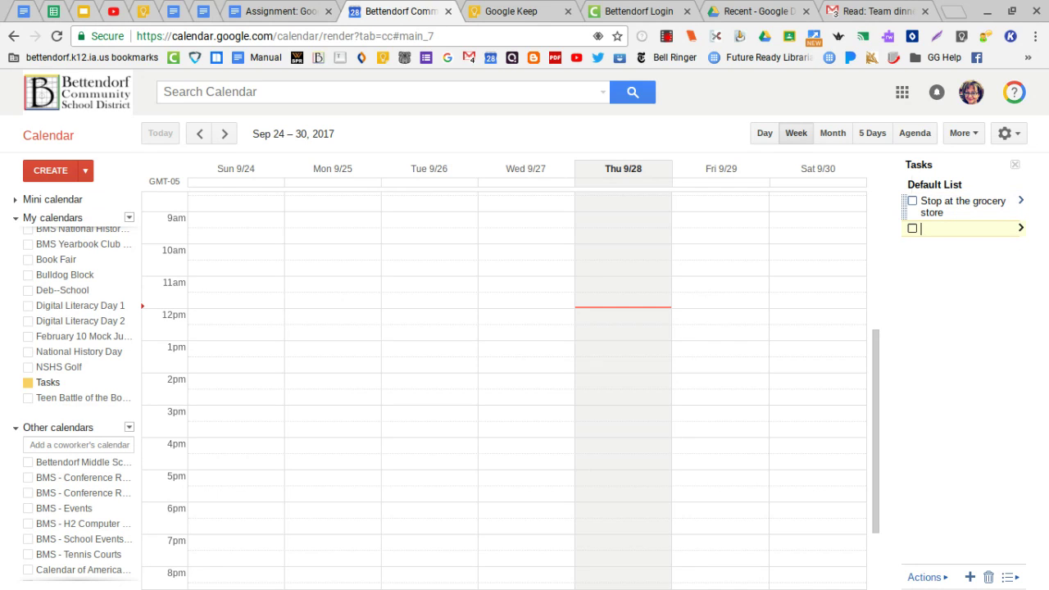
pyautogui.click(913, 204)
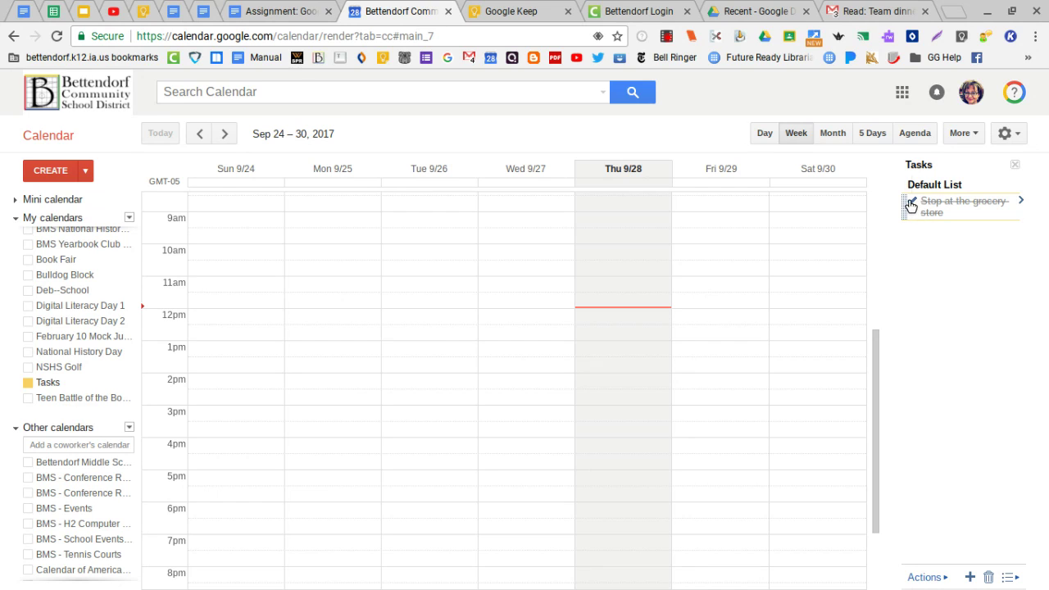
pyautogui.click(912, 204)
# Step: Add a second task "Feed the dog" below the grocery store task
pyautogui.click(953, 211)
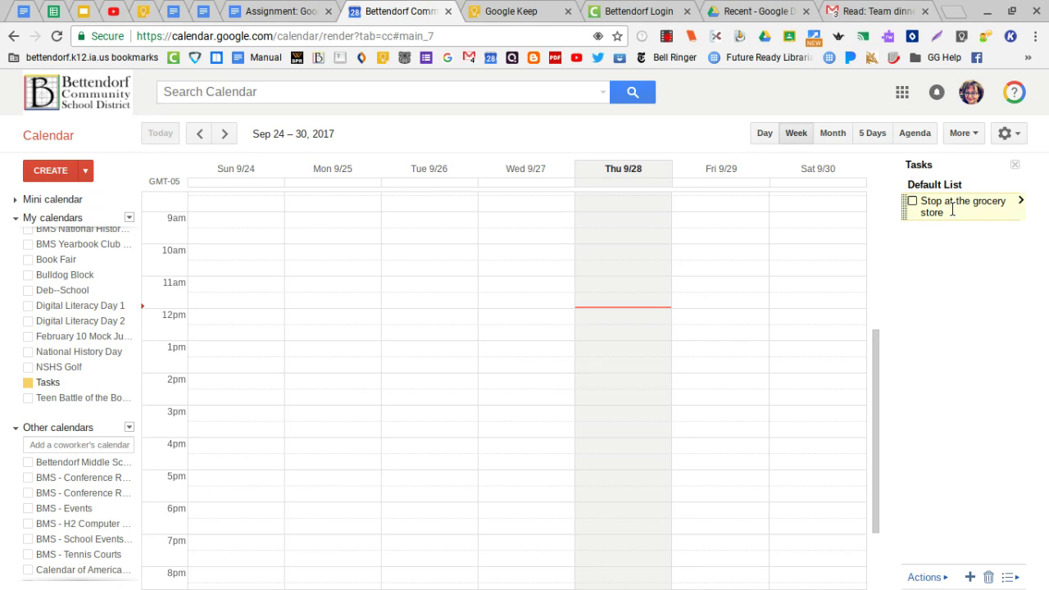
pyautogui.press('Return')
pyautogui.write('Fee')
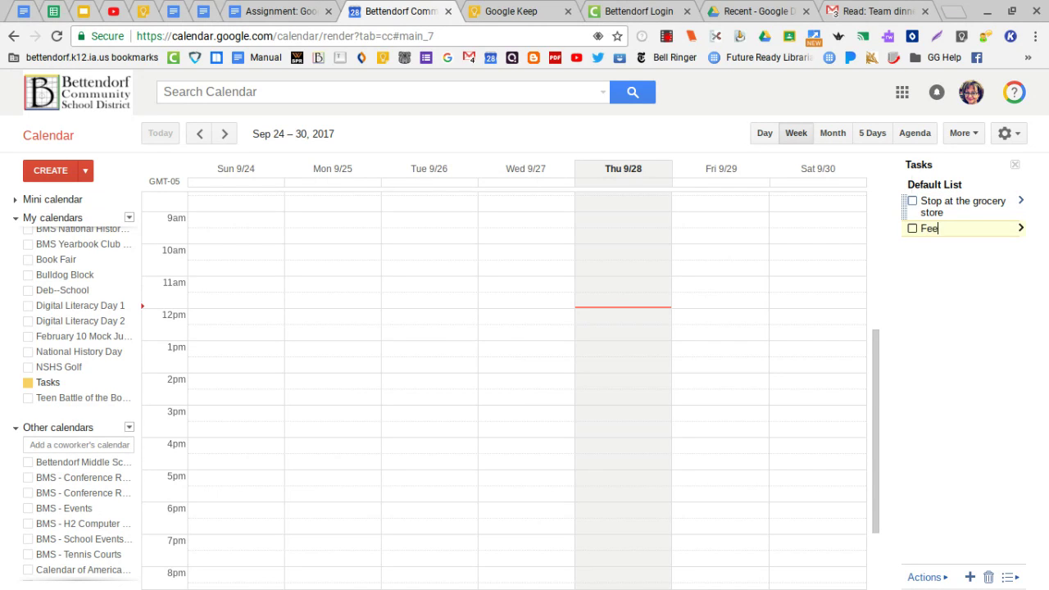
pyautogui.write('d the dog')
pyautogui.press('Return')
pyautogui.press('BackSpace')
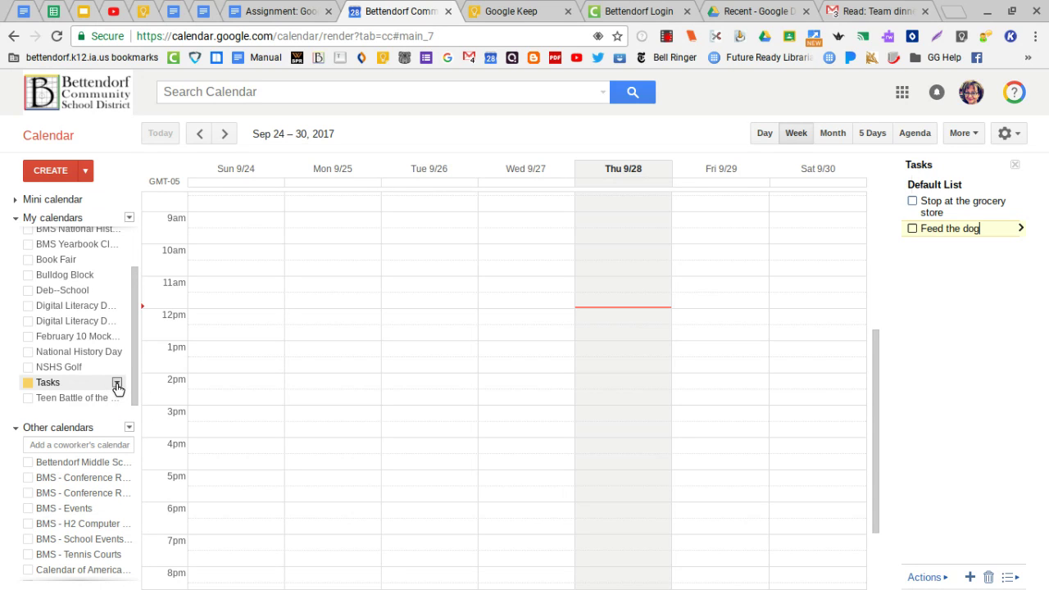
# Step: Switch the Tasks calendar to Reminders and bring Thursday evening's hours into view
pyautogui.click(117, 385)
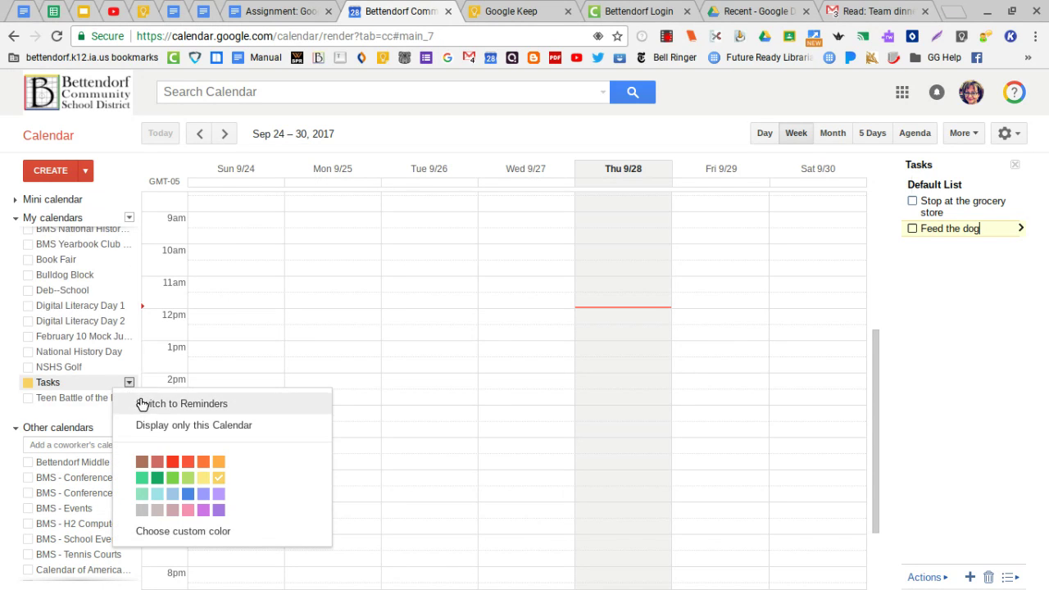
pyautogui.click(188, 405)
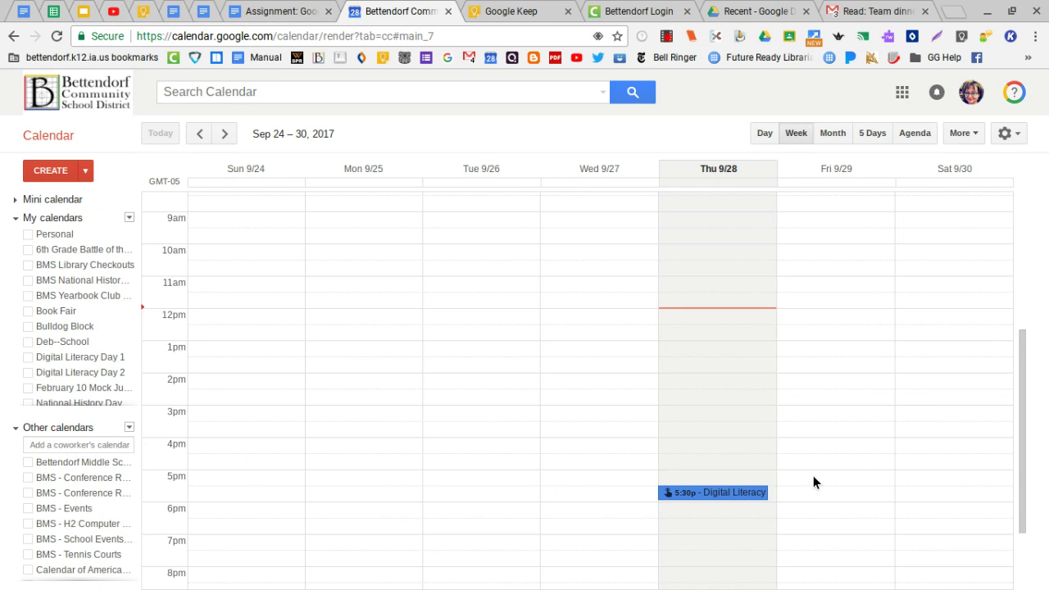
pyautogui.scroll(-3, 813, 477)
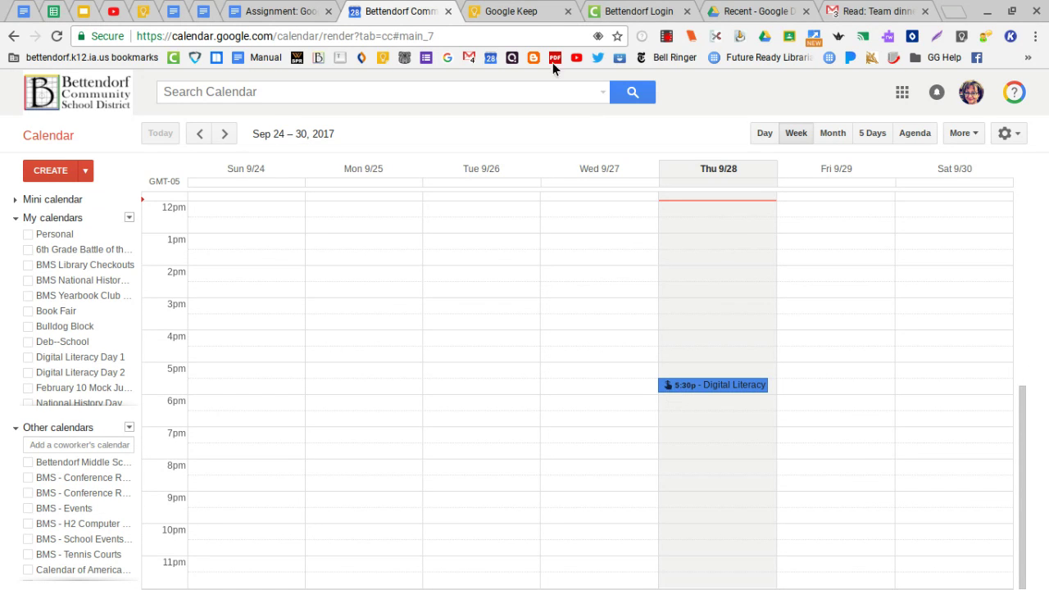
# Step: Compare the Digital Literacy note's reminder in Google Keep with its entry in Google Calendar
pyautogui.click(515, 18)
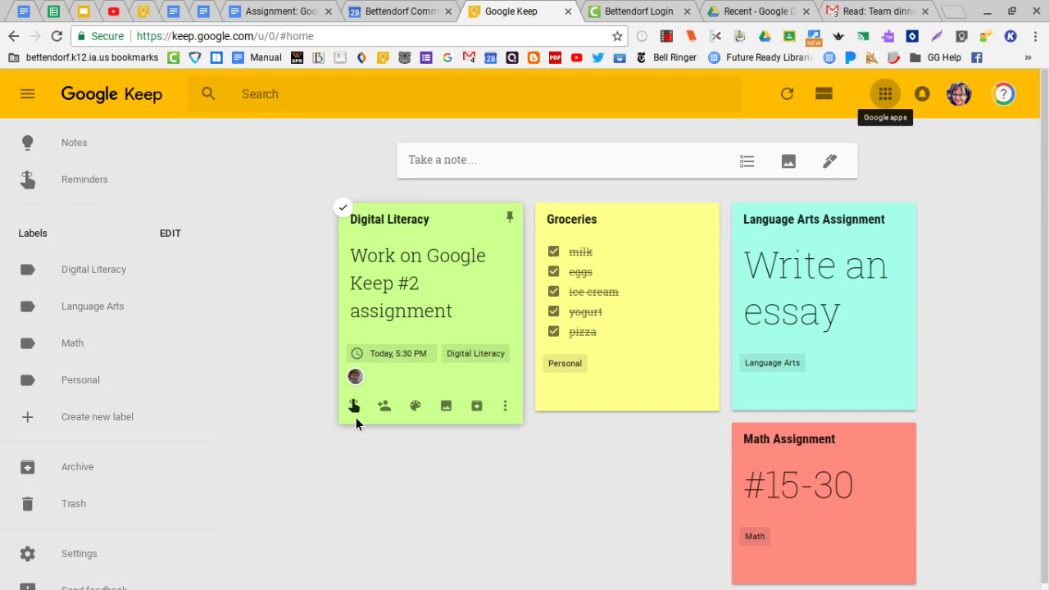
pyautogui.click(393, 12)
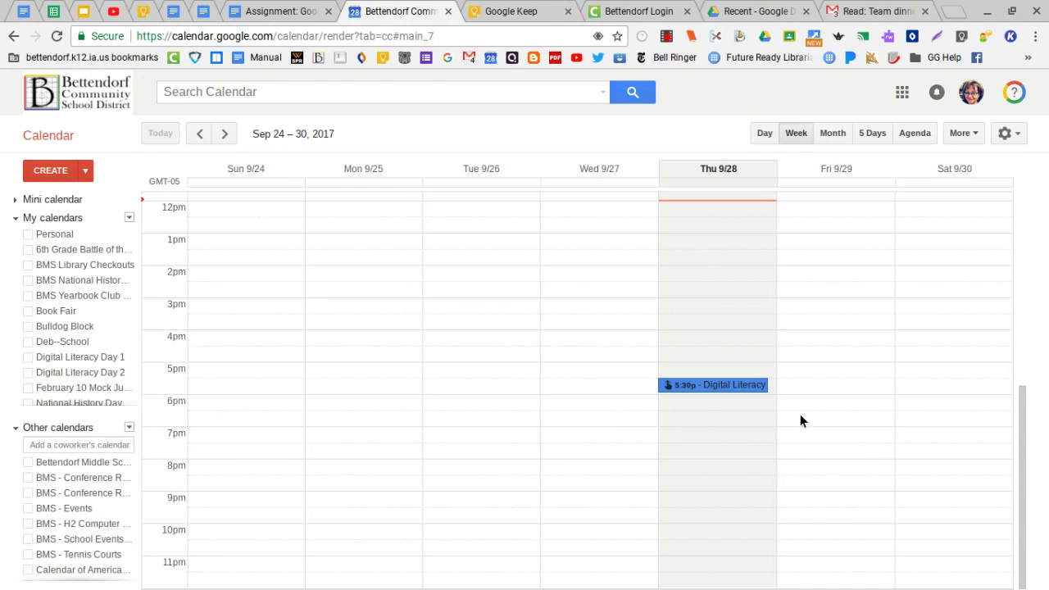
pyautogui.click(514, 13)
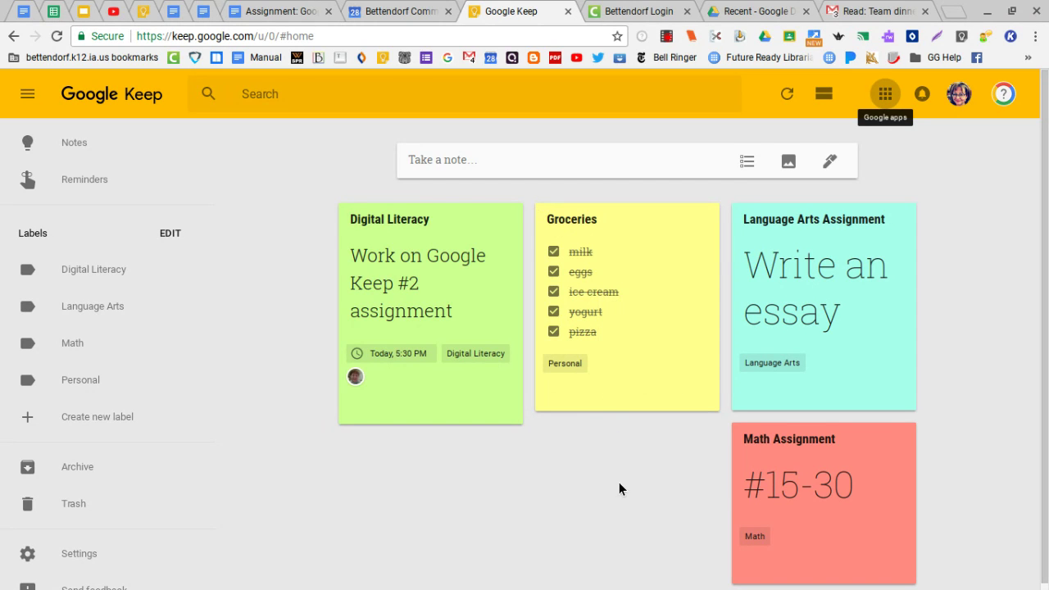
pyautogui.click(376, 13)
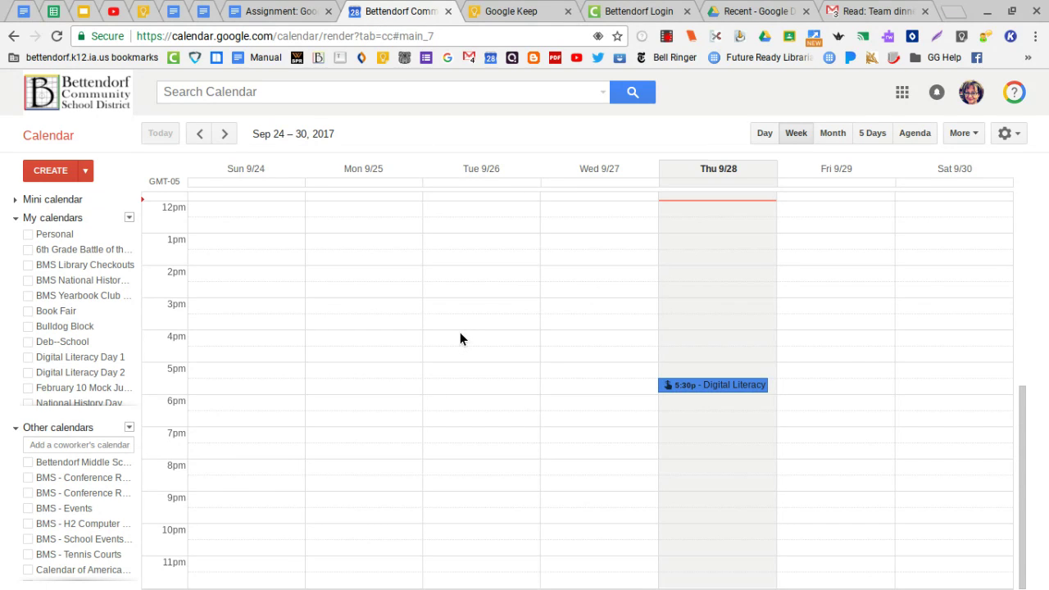
# Step: Open the Digital Literacy reminder on Thu 9/28, check its note in Google Keep, and mark the reminder as done in Google Calendar
pyautogui.click(713, 386)
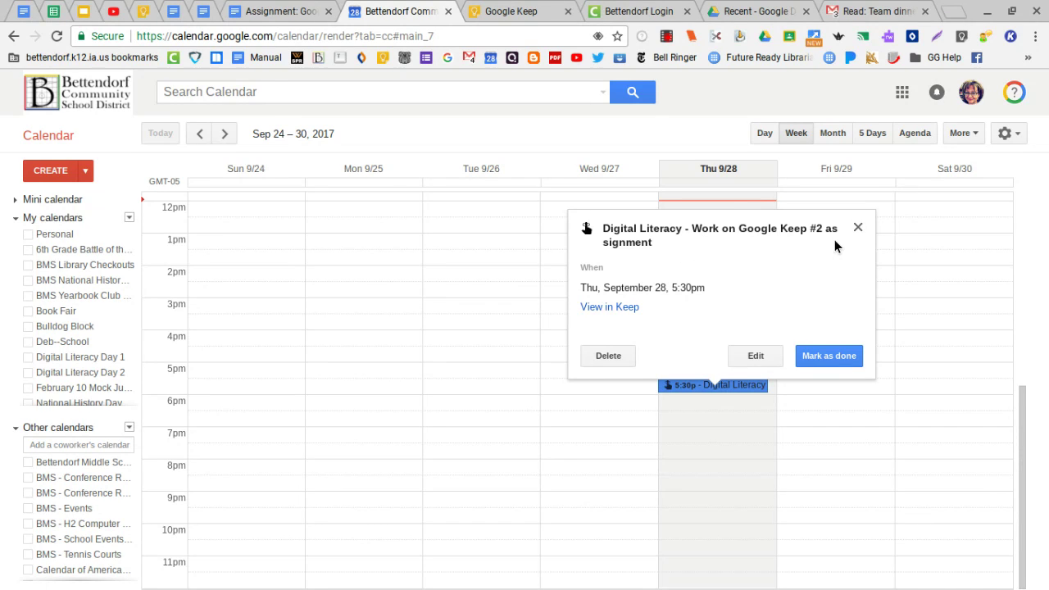
pyautogui.click(528, 12)
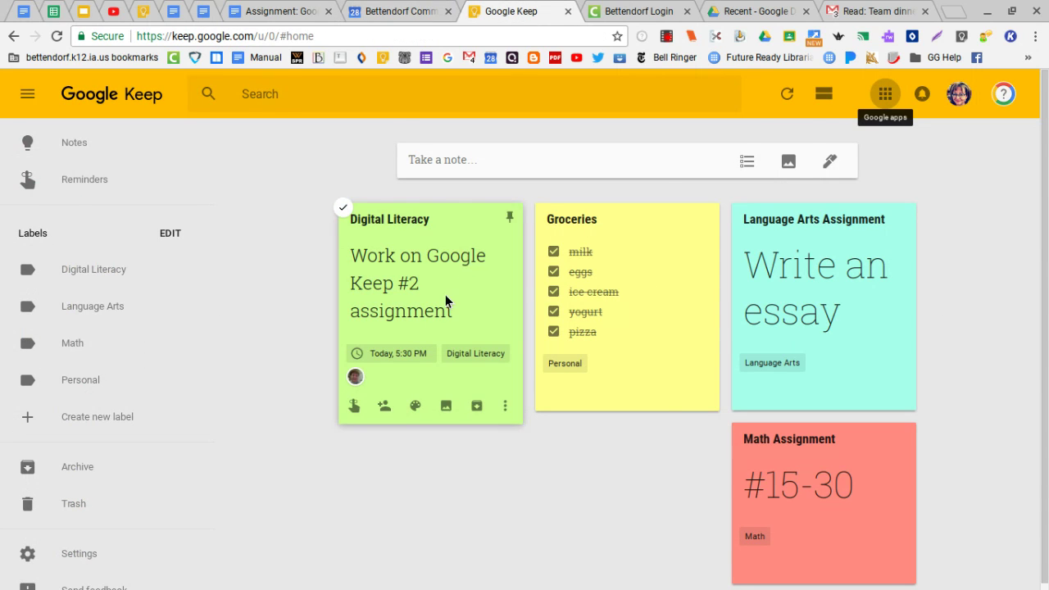
pyautogui.click(386, 12)
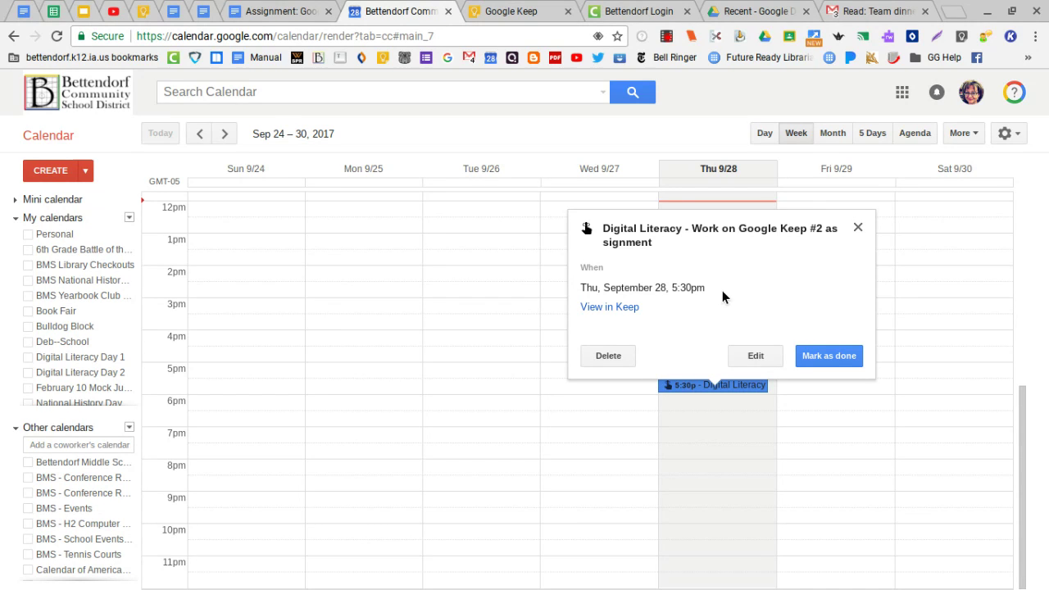
pyautogui.click(823, 361)
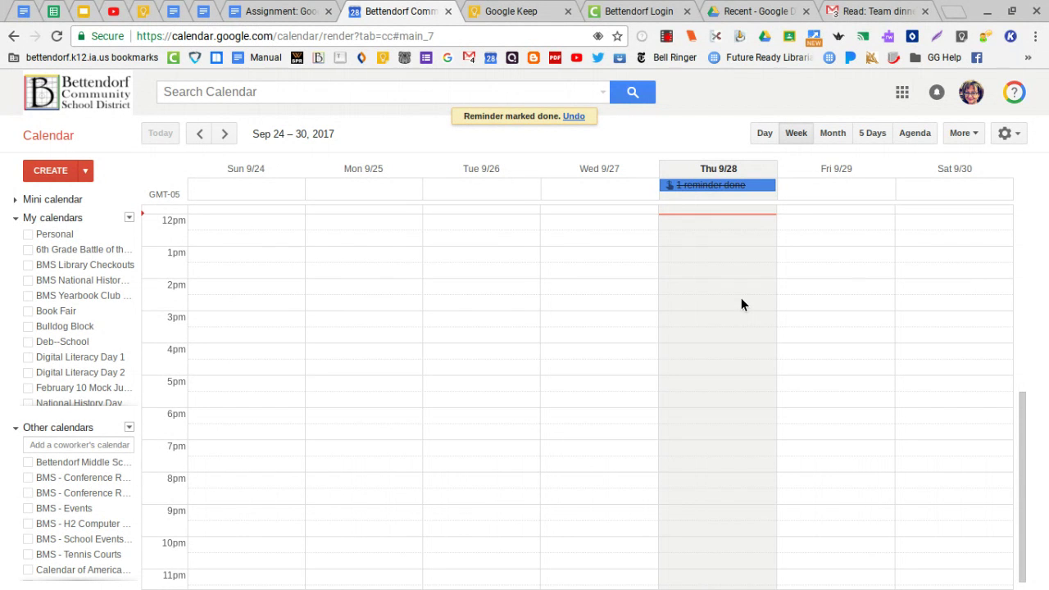
pyautogui.scroll(2, 741, 305)
pyautogui.scroll(-1, 741, 305)
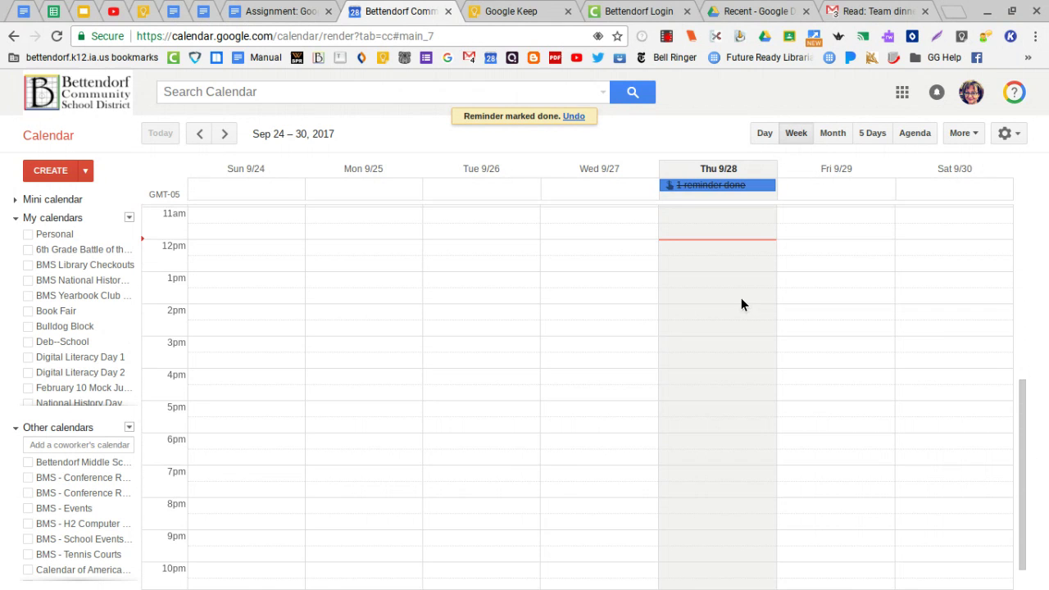
# Step: Check the completed Digital Literacy reminder on its Google Keep note and in Google Calendar
pyautogui.click(520, 17)
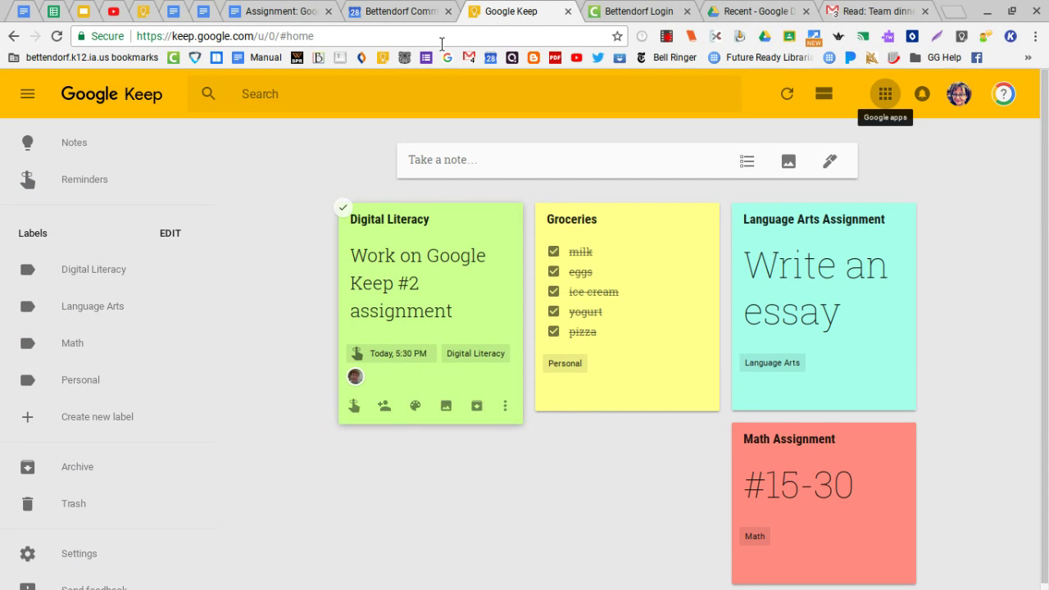
pyautogui.click(404, 14)
pyautogui.click(517, 14)
pyautogui.click(410, 11)
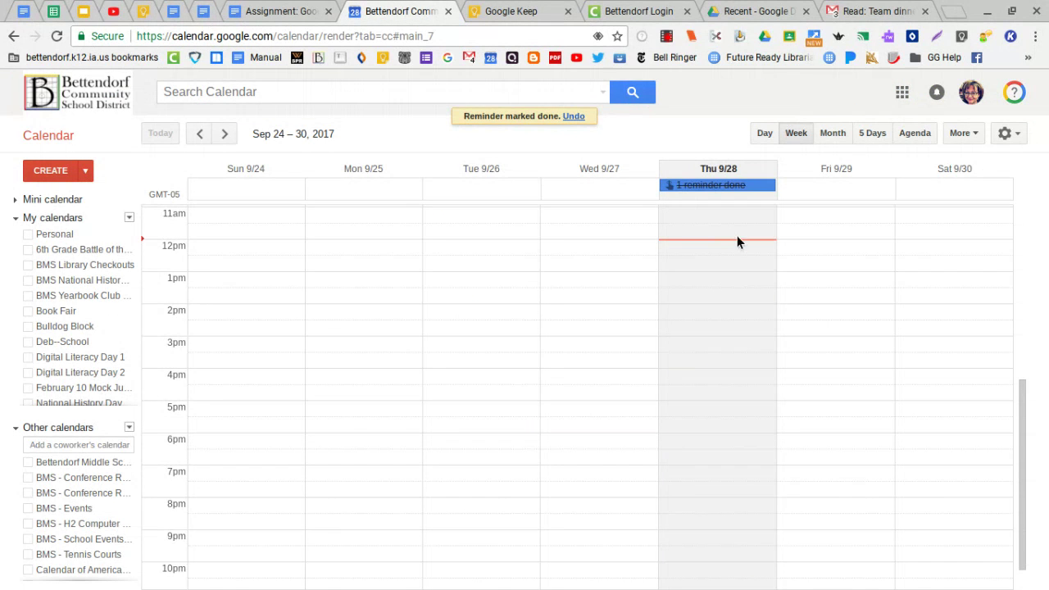
pyautogui.click(516, 11)
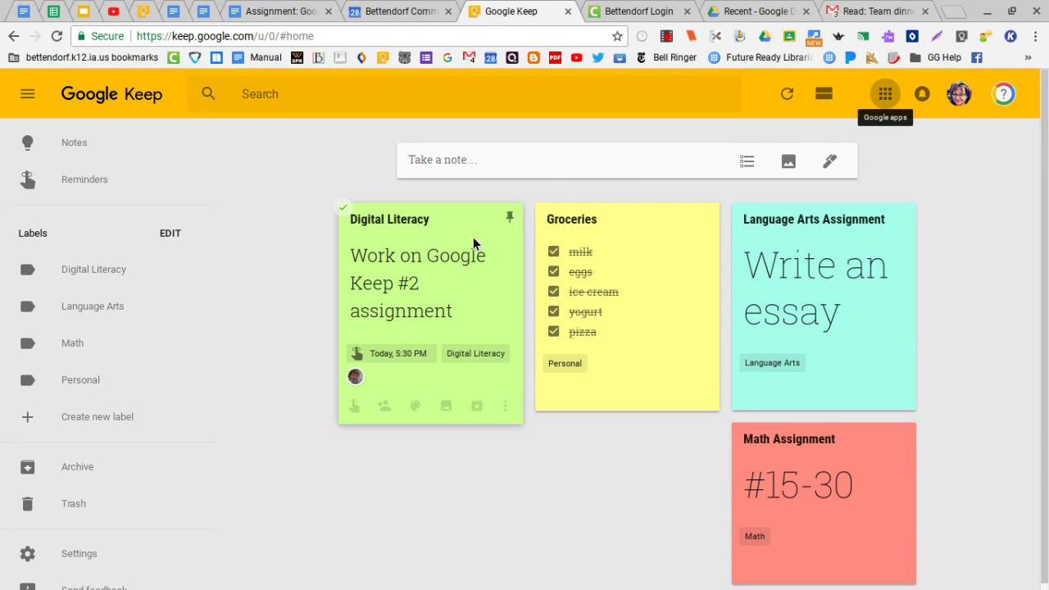
# Step: Go to Google Calendar and switch the Reminders calendar back to Tasks
pyautogui.click(381, 20)
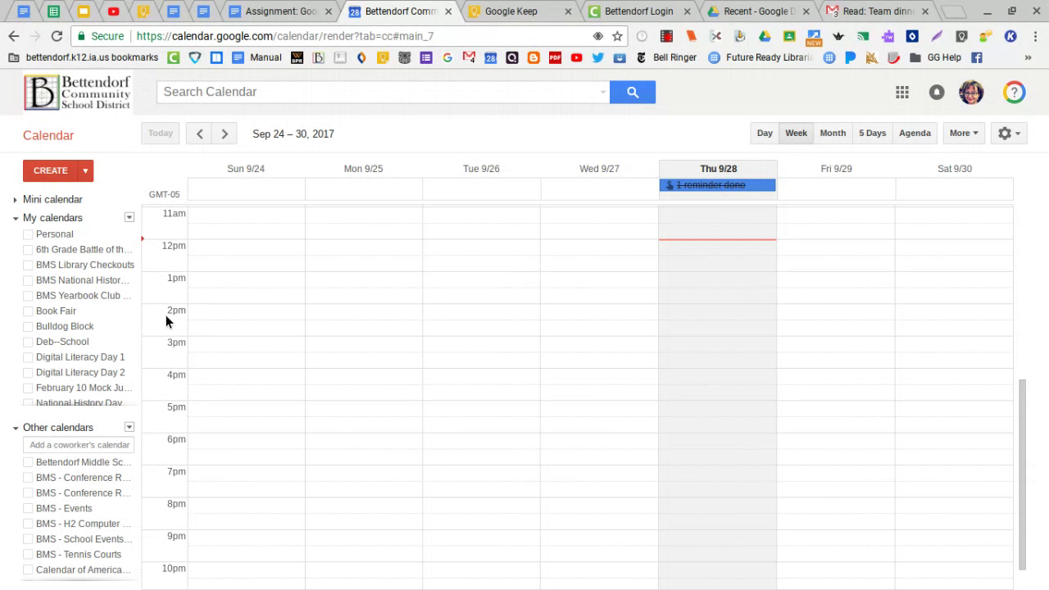
pyautogui.scroll(-2, 82, 328)
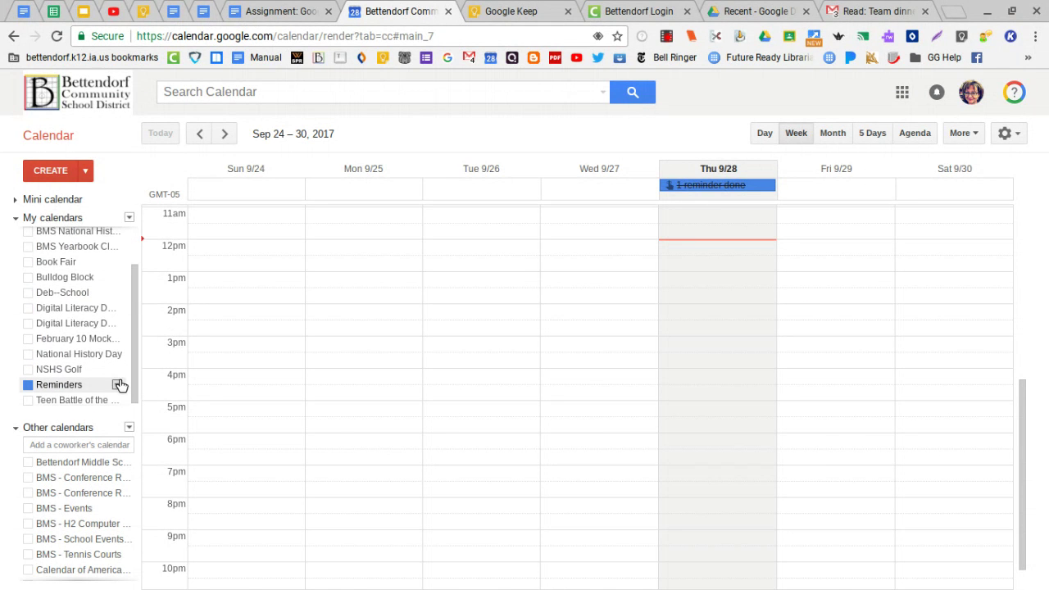
pyautogui.click(117, 385)
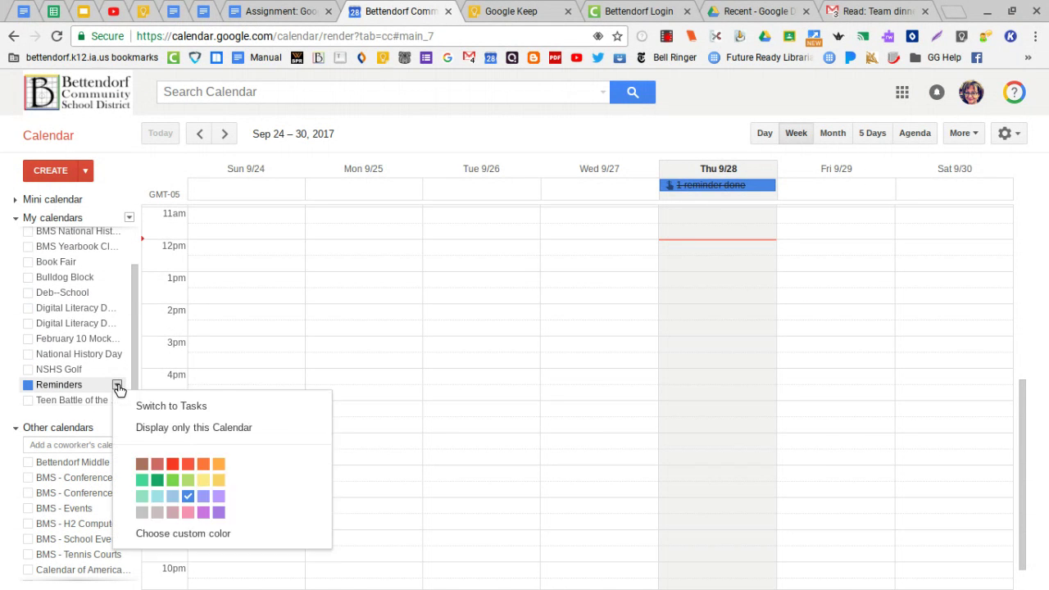
pyautogui.click(148, 406)
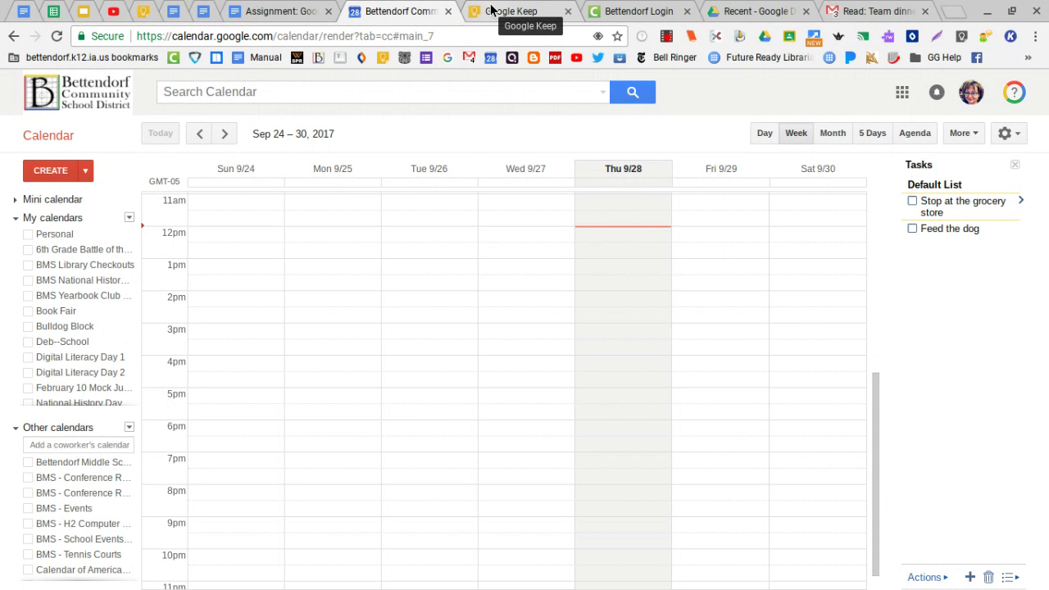
# Step: Look at the notes in Google Keep again, then locate the Tasks calendar under My calendars in Google Calendar
pyautogui.click(534, 16)
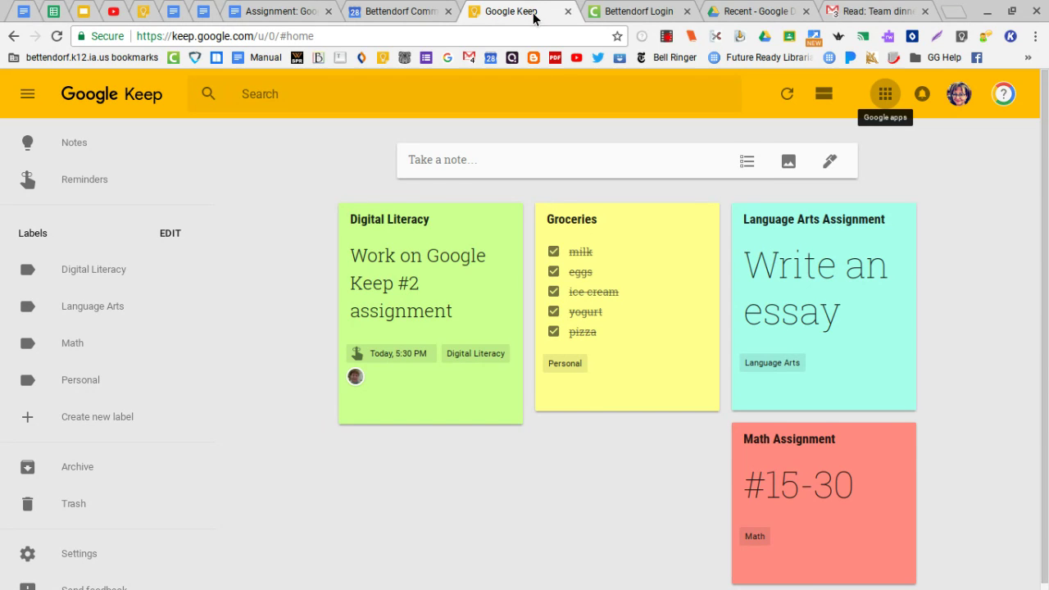
pyautogui.click(403, 11)
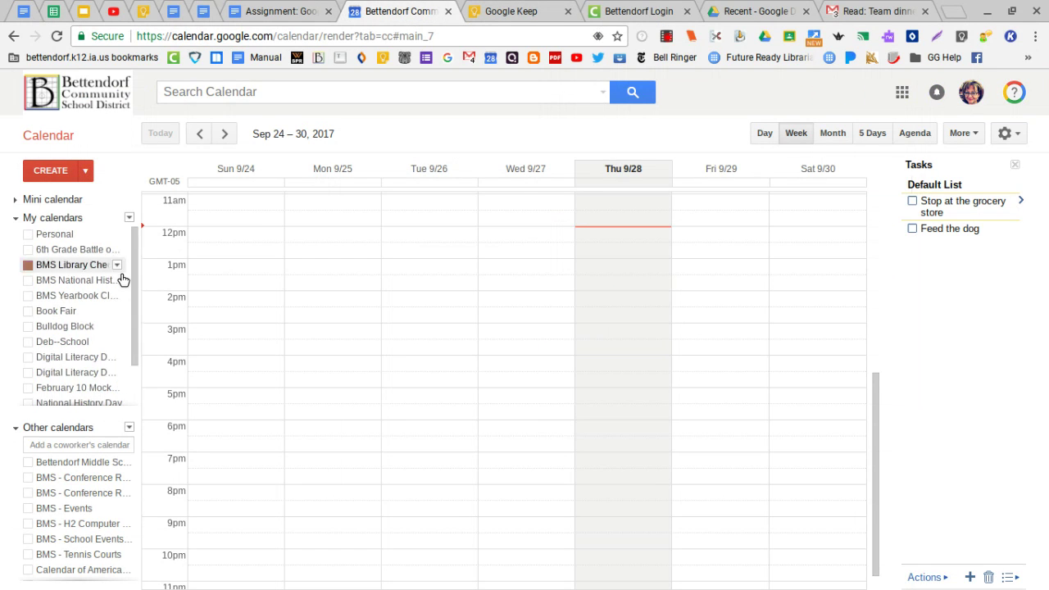
pyautogui.scroll(-2, 122, 280)
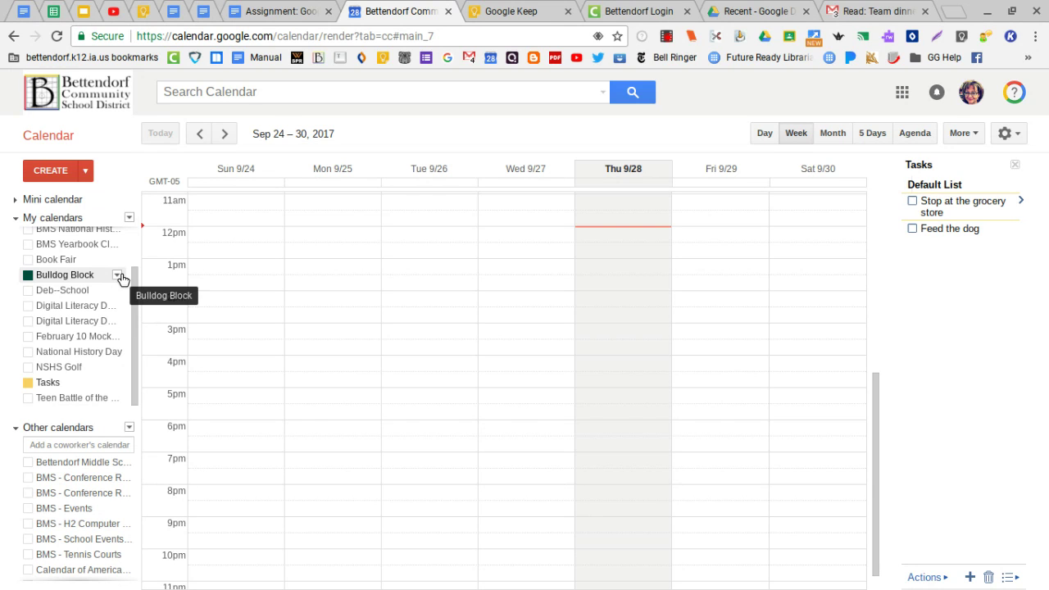
pyautogui.click(664, 38)
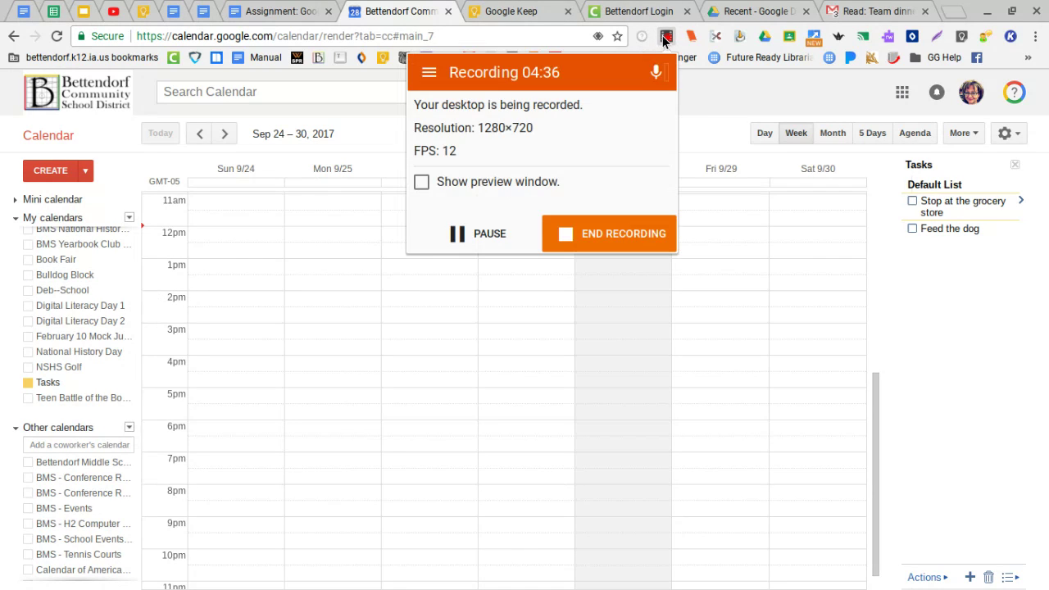